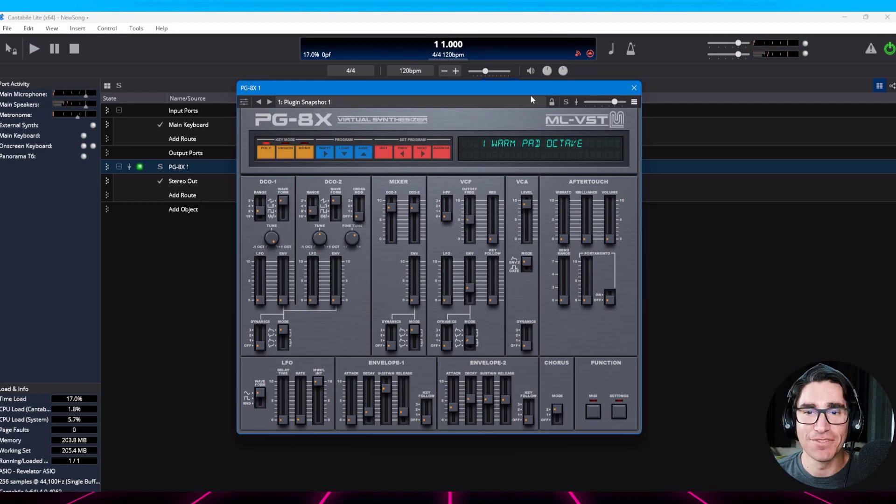
Load program 6 Open Polysynth III from the 1-32 bank to audition it
{"action": "left_click", "coordinate": [483, 140]}
{"action": "mouse_move", "coordinate": [505, 152]}
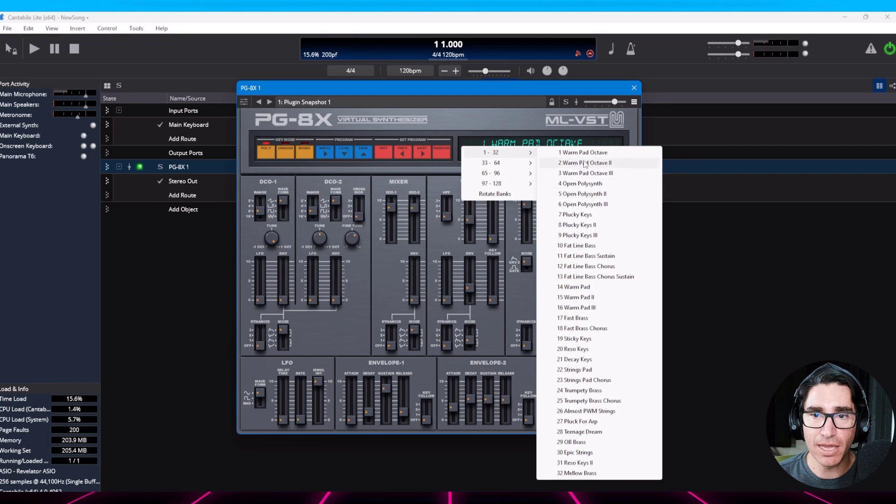
{"action": "left_click", "coordinate": [577, 205]}
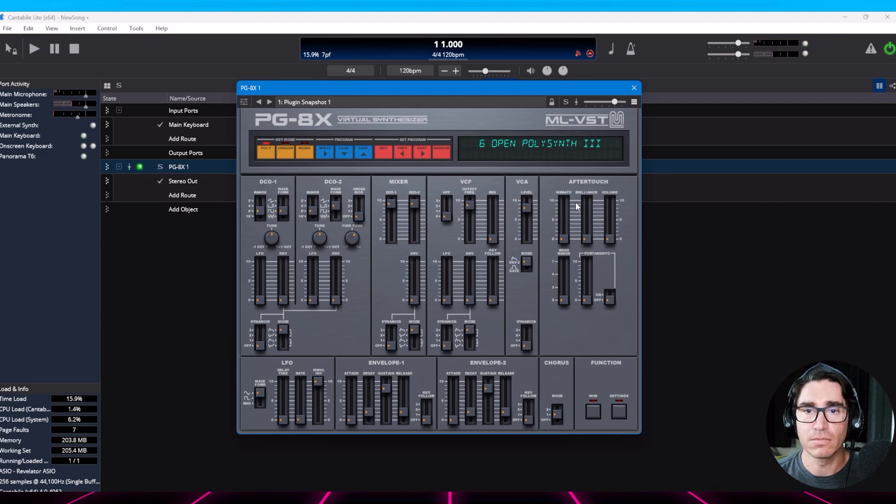
Audition program 13 Fat Line Bass Chorus Sustain, stepping back through 12 Fat Line Bass Chorus to 11 Fat Line Bass Sustain
{"action": "left_click", "coordinate": [477, 143]}
{"action": "mouse_move", "coordinate": [483, 154]}
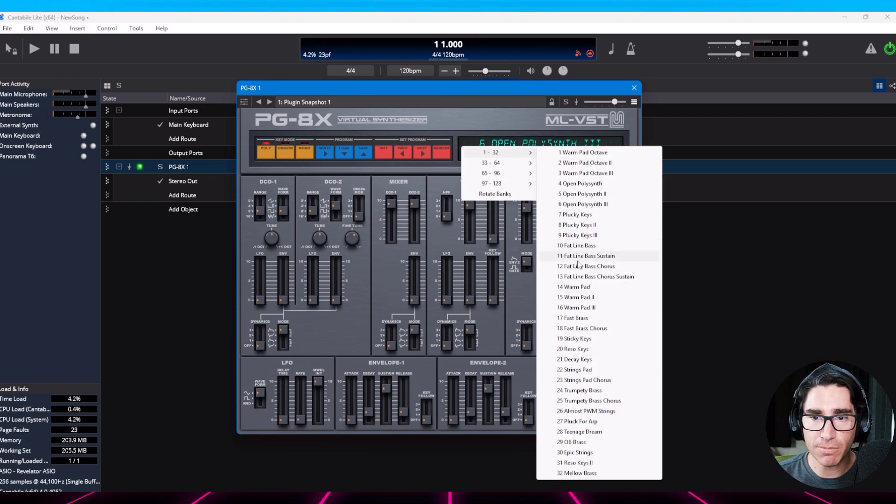
{"action": "left_click", "coordinate": [577, 278]}
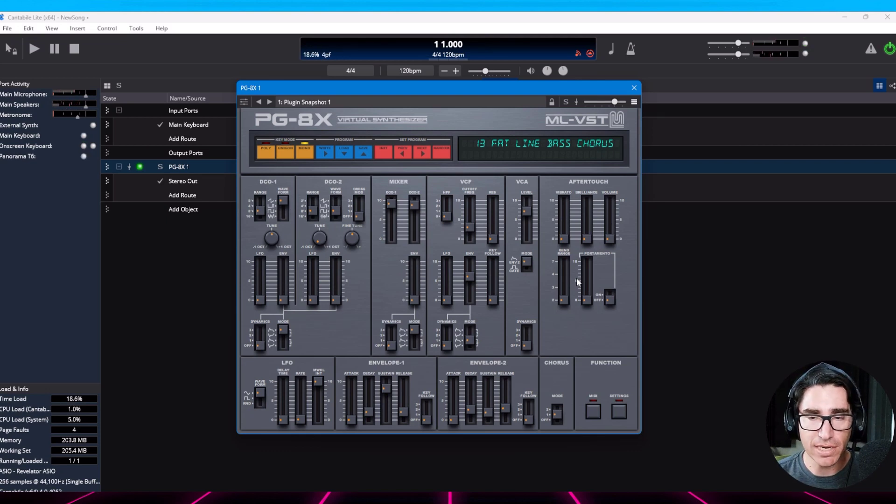
{"action": "left_click", "coordinate": [402, 153]}
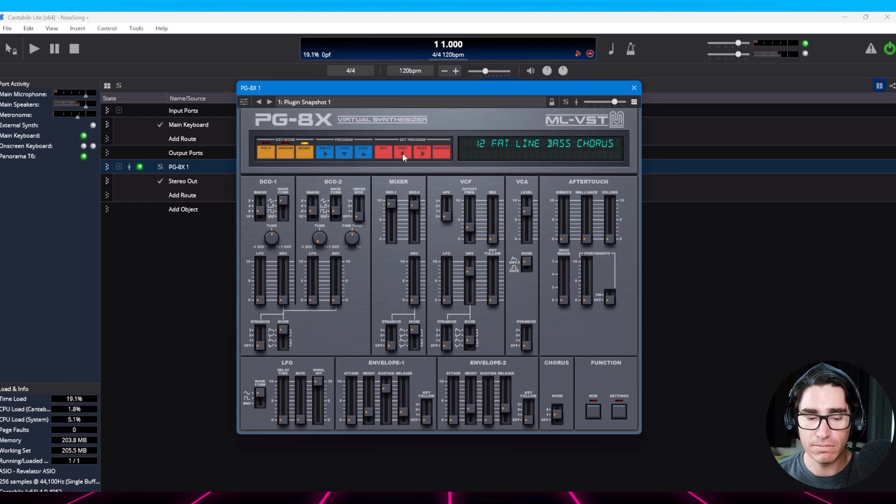
{"action": "left_click", "coordinate": [402, 153]}
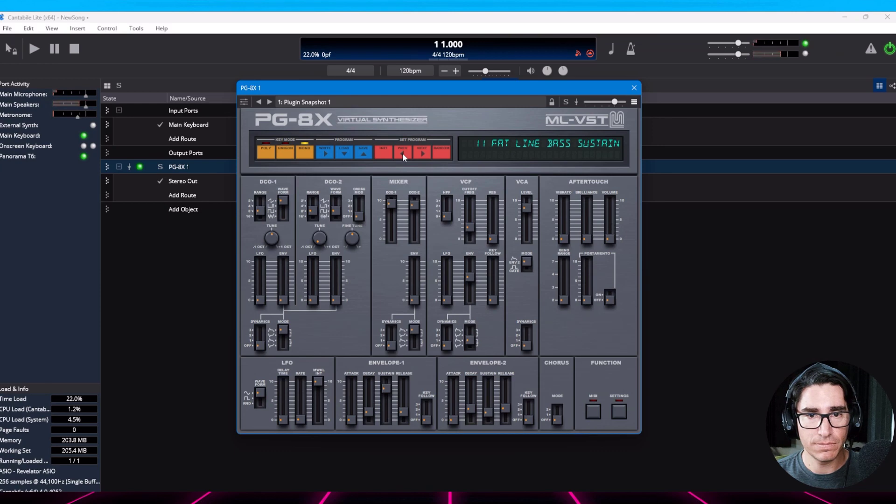
Audition program 14 Warm Pad, followed by program 18 Fast Brass Chorus, from the 1-32 bank
{"action": "left_click", "coordinate": [485, 144]}
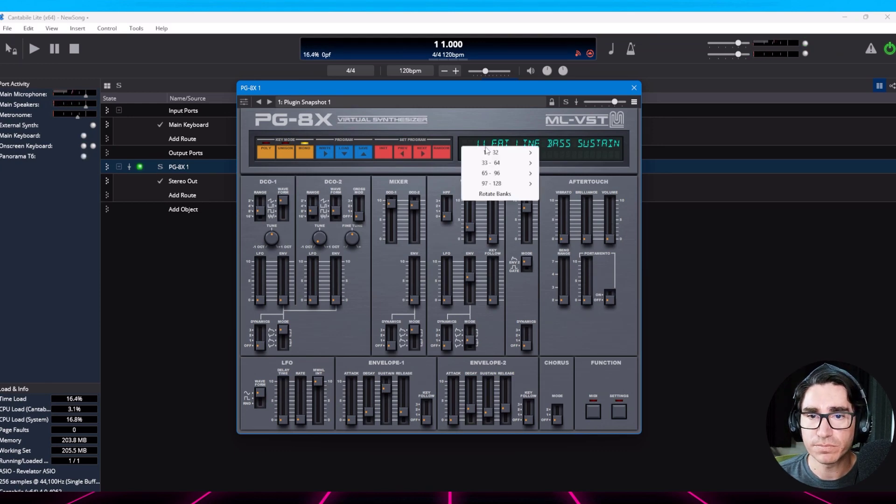
{"action": "mouse_move", "coordinate": [486, 151]}
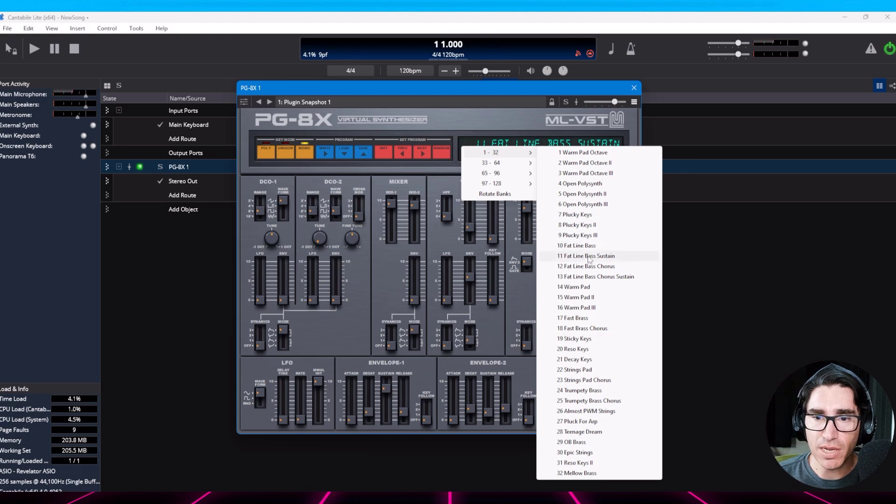
{"action": "left_click", "coordinate": [573, 288]}
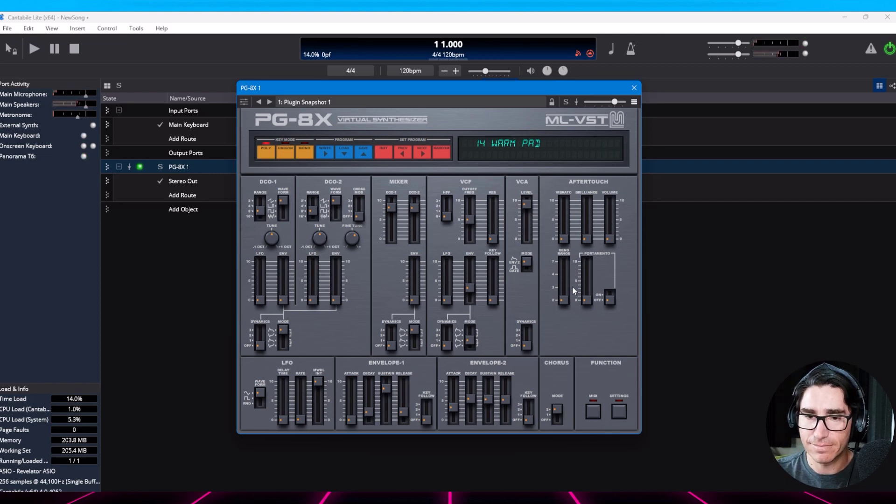
{"action": "left_click", "coordinate": [478, 145]}
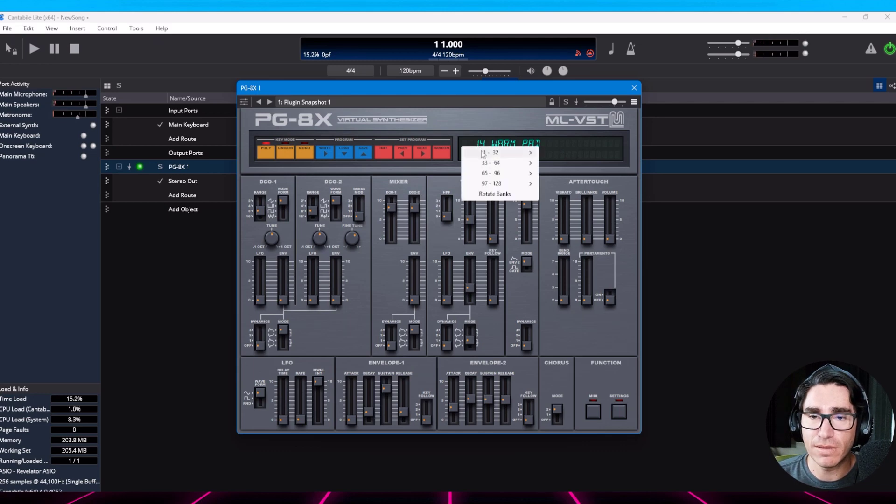
{"action": "mouse_move", "coordinate": [483, 152]}
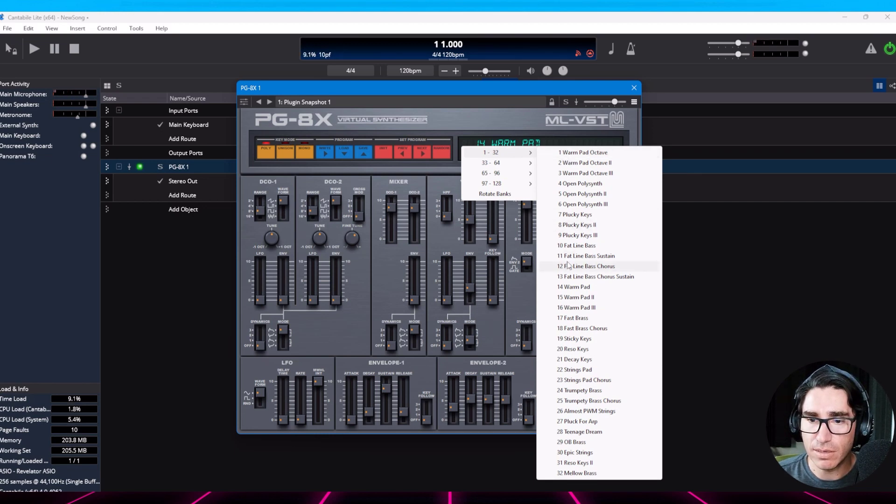
{"action": "left_click", "coordinate": [579, 331]}
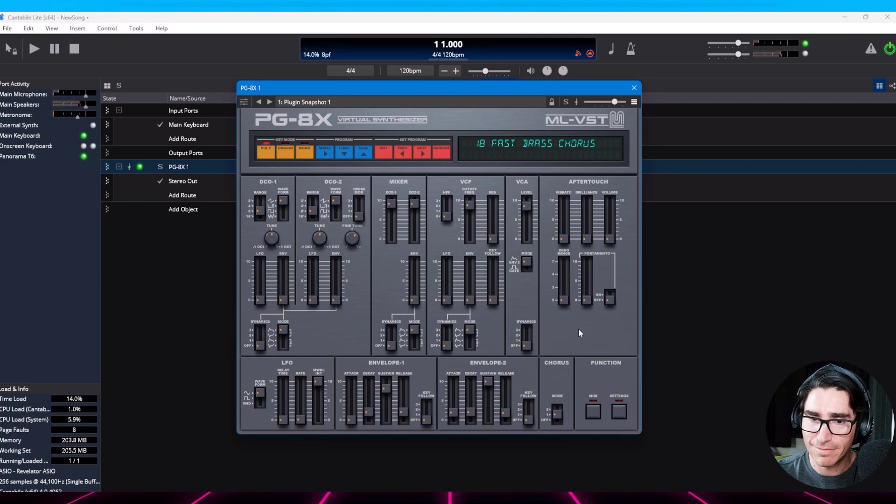
Audition program 25 Trumpety Brass Chorus, followed by program 28 Teenage Dream, from the 1-32 bank
{"action": "left_click", "coordinate": [483, 146]}
{"action": "mouse_move", "coordinate": [490, 153]}
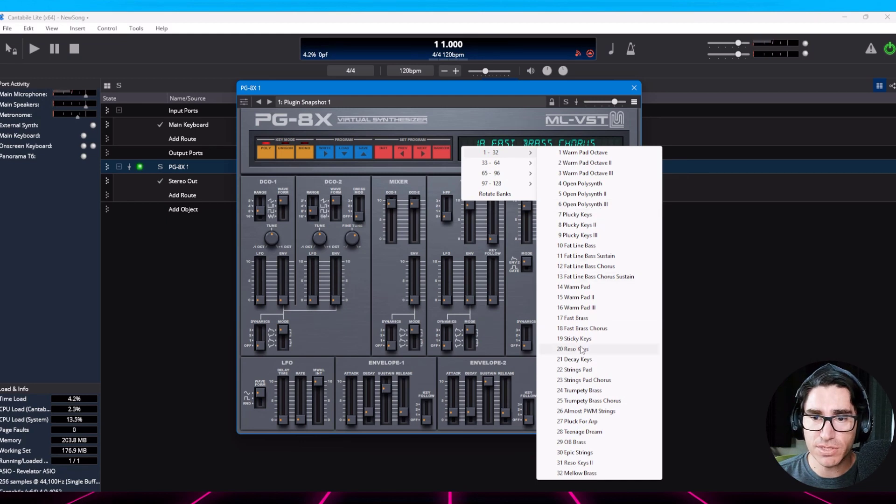
{"action": "left_click", "coordinate": [583, 401]}
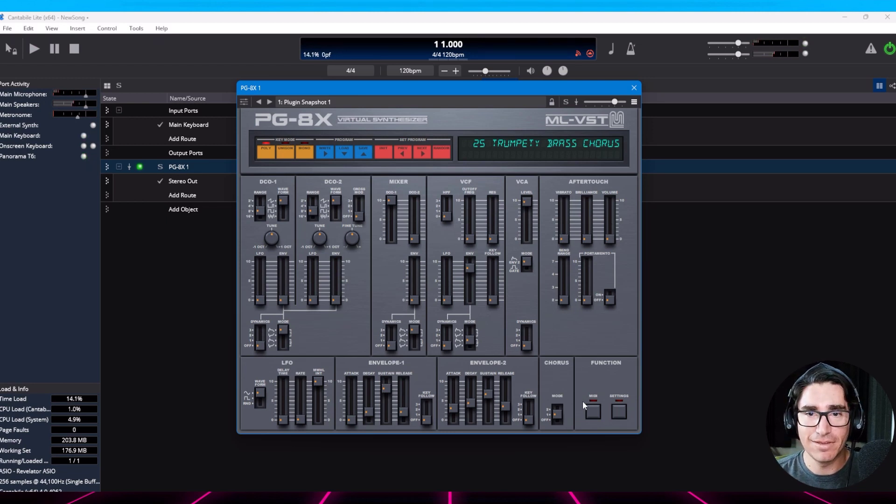
{"action": "left_click", "coordinate": [479, 143]}
{"action": "mouse_move", "coordinate": [489, 154]}
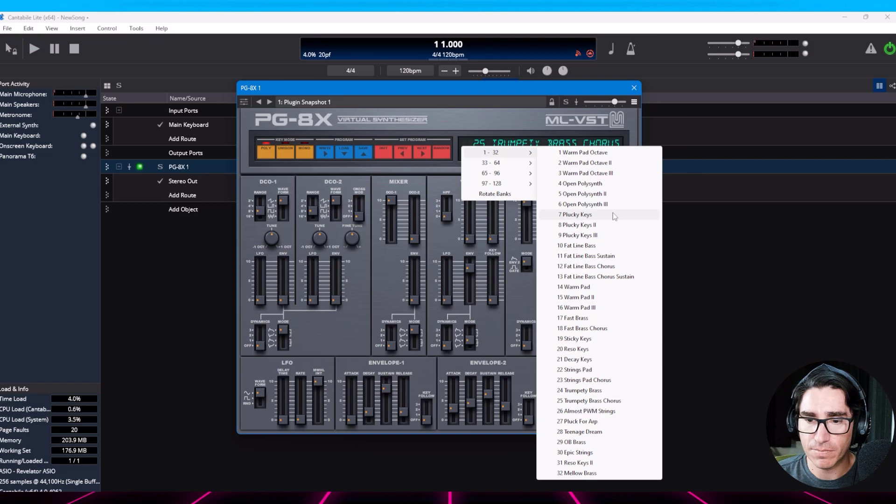
{"action": "left_click", "coordinate": [580, 433]}
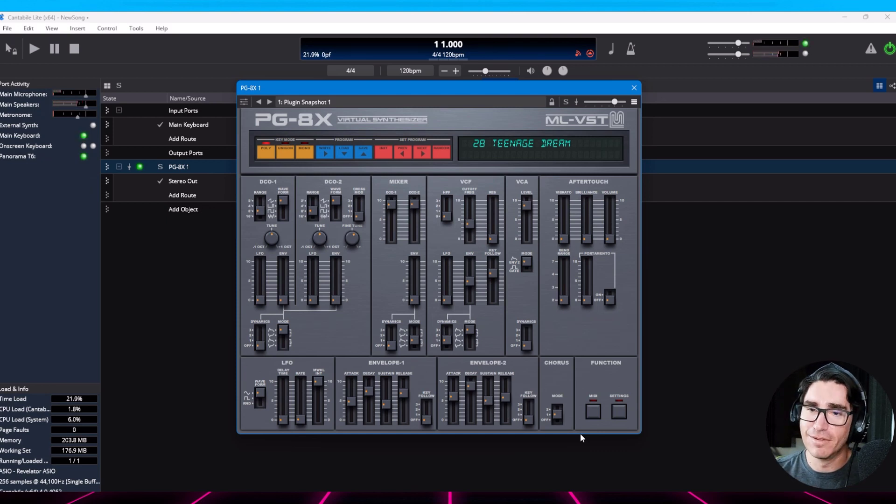
Load program 29 OB Brass from the 1-32 bank to audition it
{"action": "left_click", "coordinate": [482, 147]}
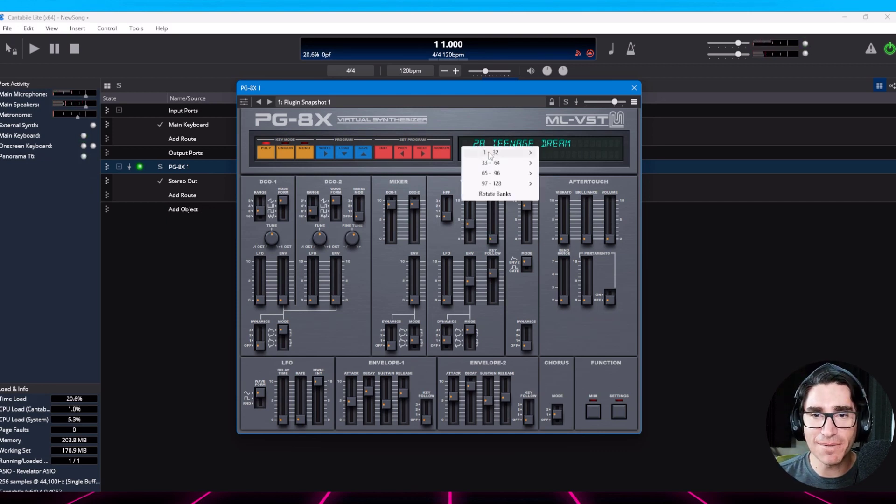
{"action": "mouse_move", "coordinate": [487, 153]}
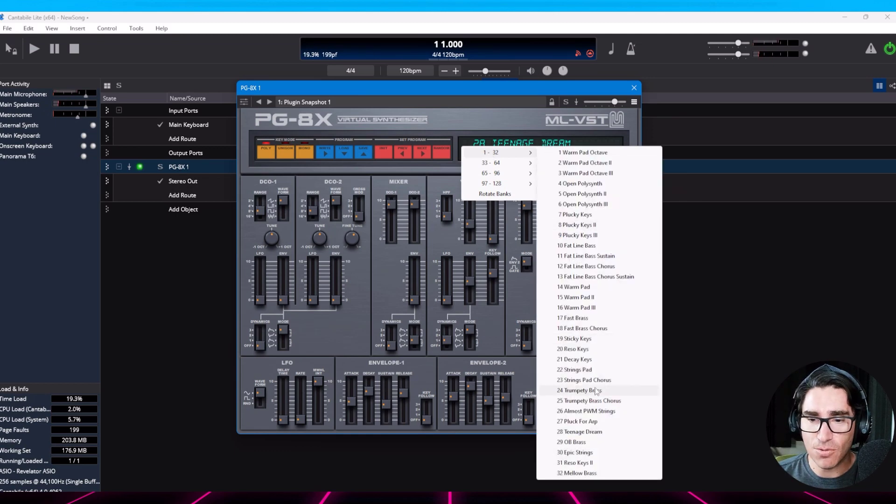
{"action": "left_click", "coordinate": [587, 441]}
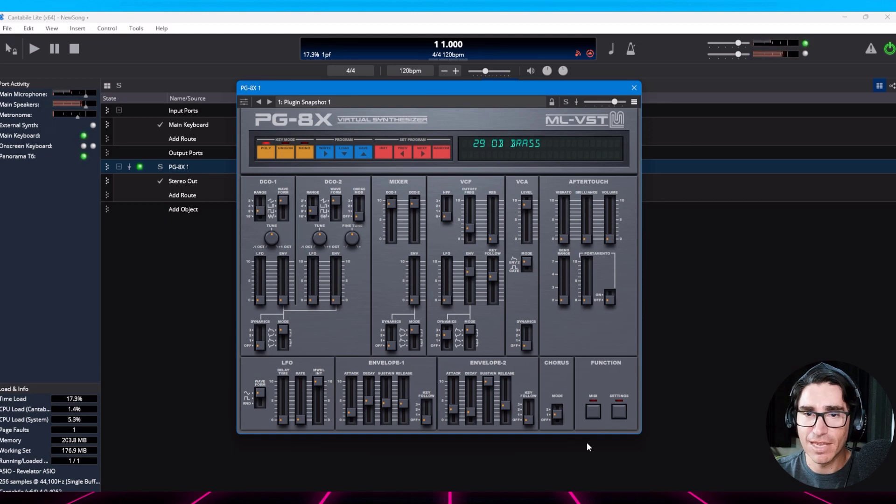
Load program 31 Reso Keys II from the 1-32 bank
{"action": "left_click", "coordinate": [484, 142]}
{"action": "mouse_move", "coordinate": [488, 152]}
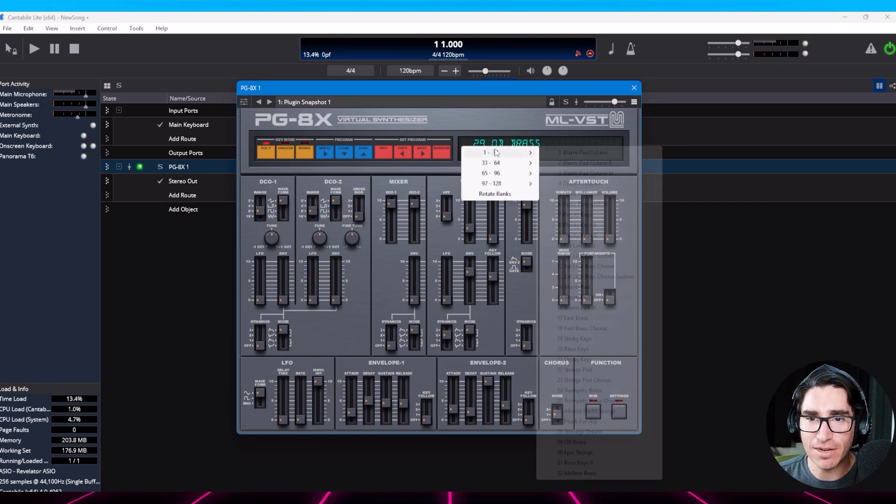
{"action": "left_click", "coordinate": [586, 463]}
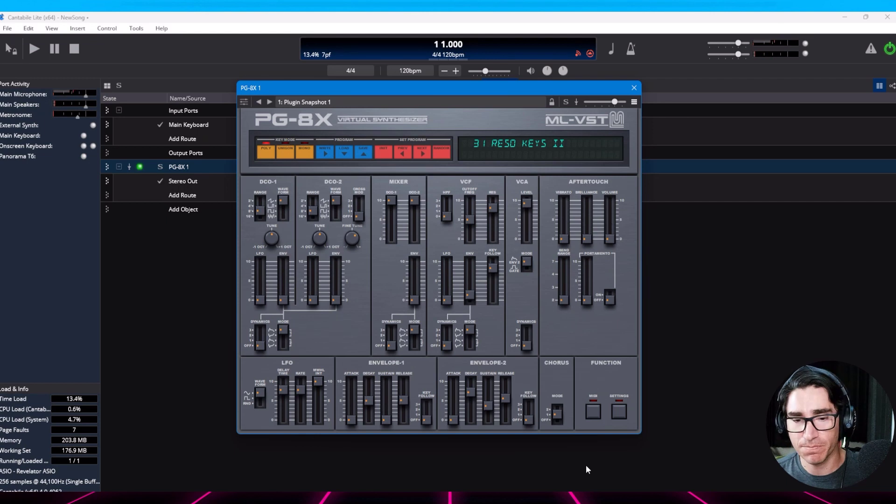
{"action": "left_click", "coordinate": [586, 465]}
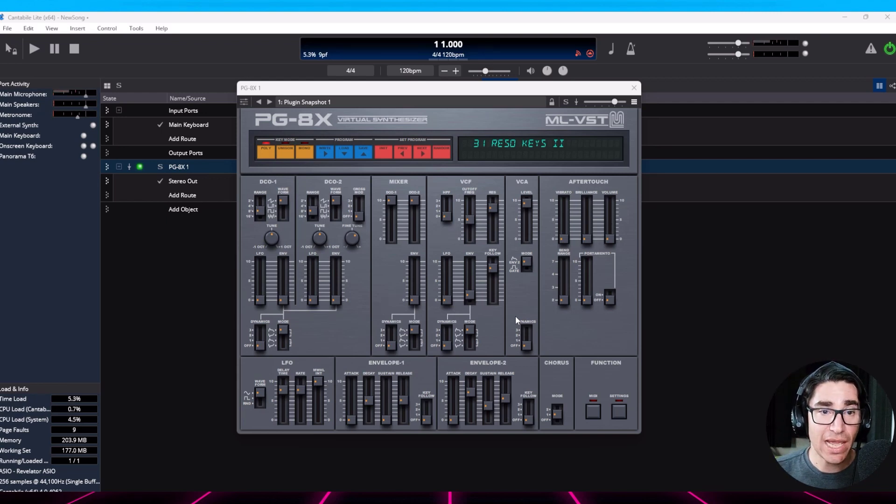
{"action": "left_click", "coordinate": [194, 369]}
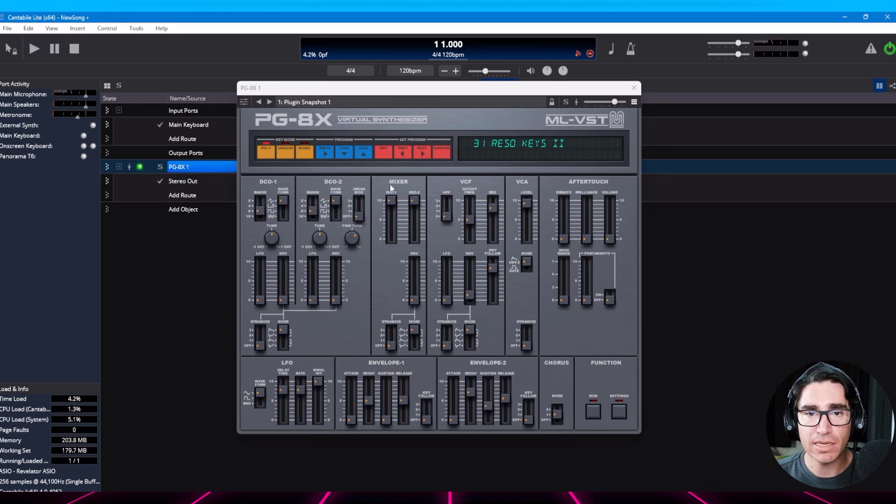
Initialize the current program and adjust its levels: mixer DCO-2 to 90, mixer DCO-1 and the VCA level slightly down
{"action": "left_click", "coordinate": [384, 153]}
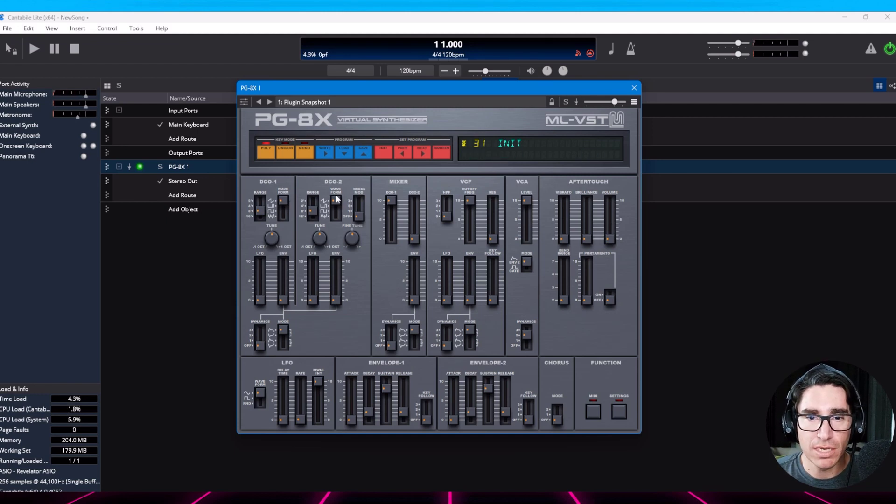
{"action": "left_click_drag", "start_coordinate": [414, 238], "coordinate": [413, 177]}
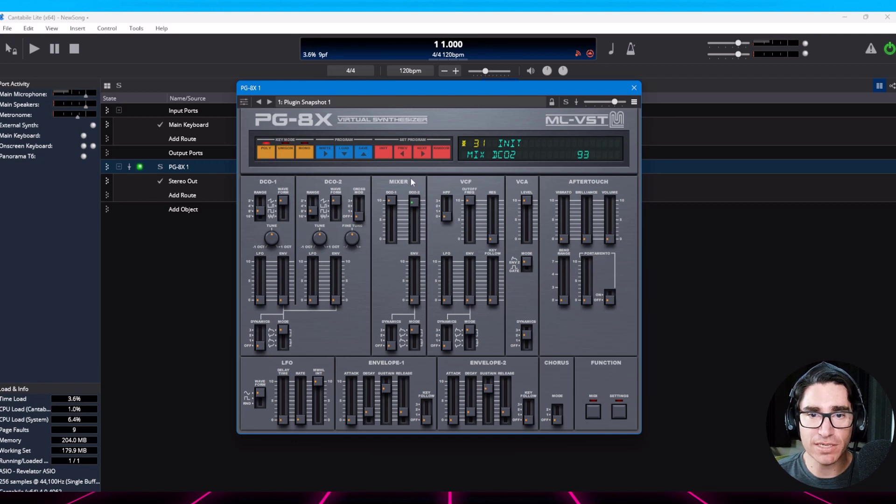
{"action": "left_click_drag", "start_coordinate": [390, 200], "coordinate": [390, 204]}
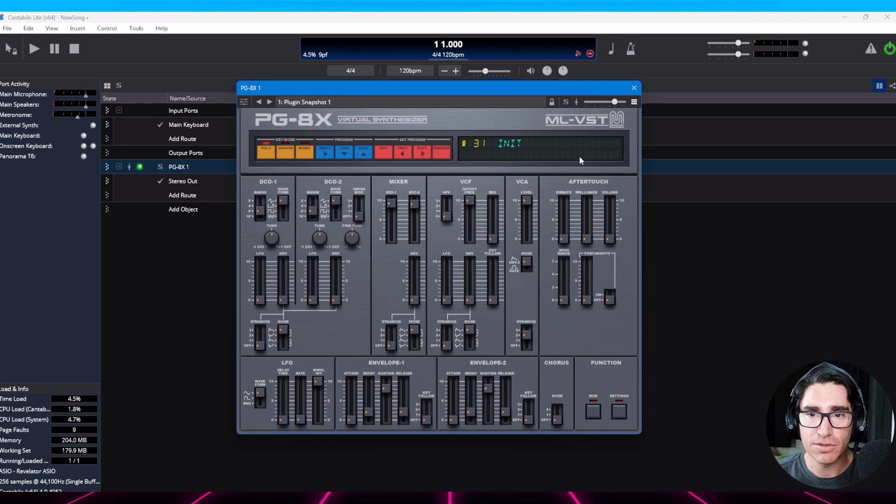
{"action": "mouse_move", "coordinate": [414, 201]}
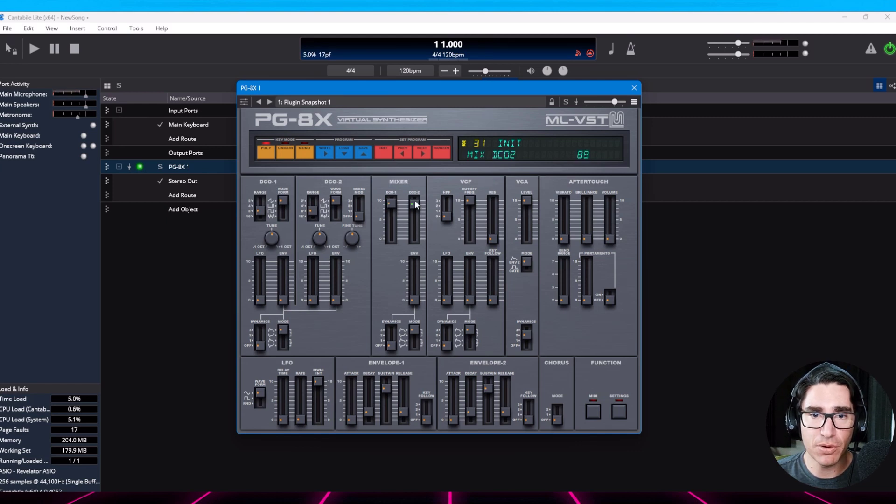
{"action": "scroll", "coordinate": [414, 200], "scroll_direction": "up", "scroll_amount": 1}
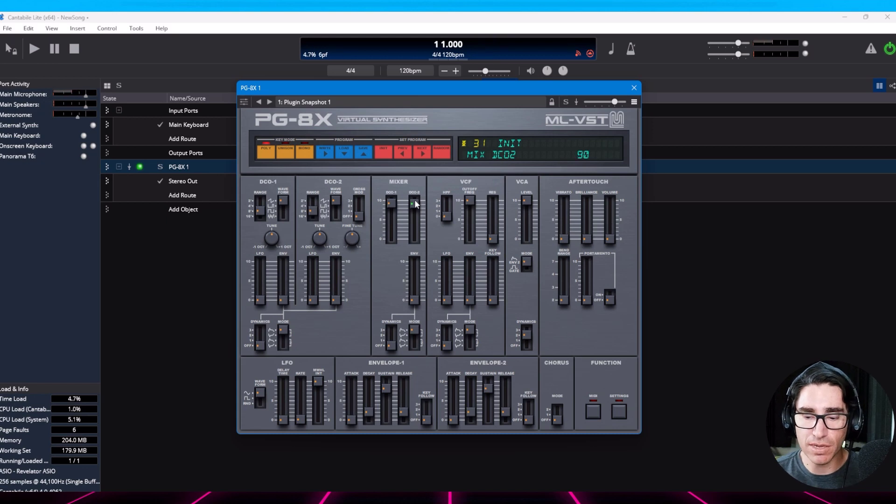
{"action": "mouse_move", "coordinate": [525, 203]}
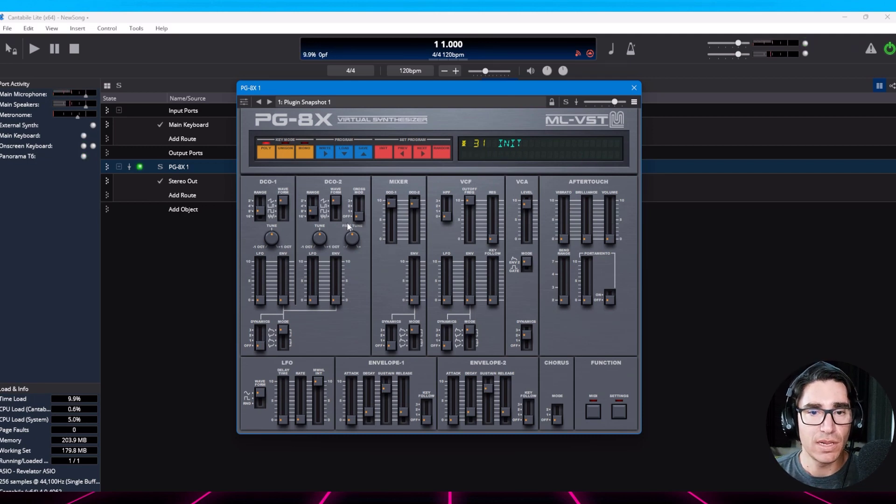
Raise DCO-2's fine tune above zero to detune it slightly against DCO-1
{"action": "mouse_move", "coordinate": [350, 238]}
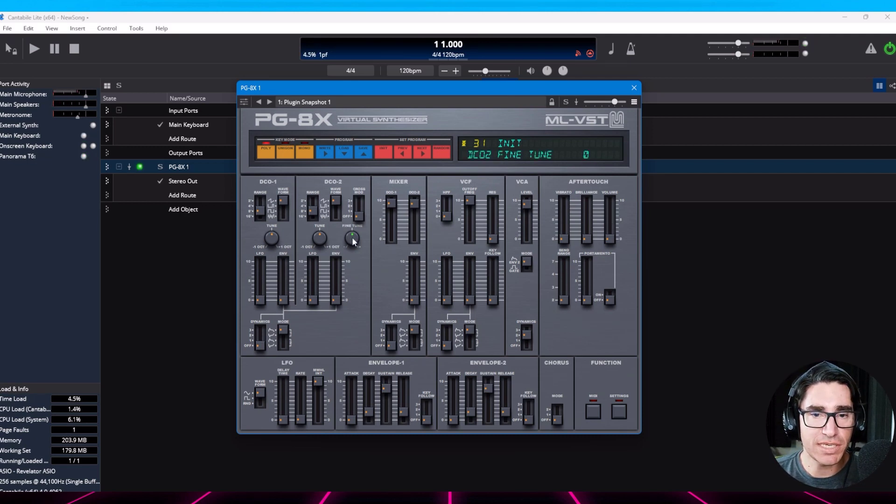
{"action": "scroll", "coordinate": [352, 238], "scroll_direction": "up", "scroll_amount": 2}
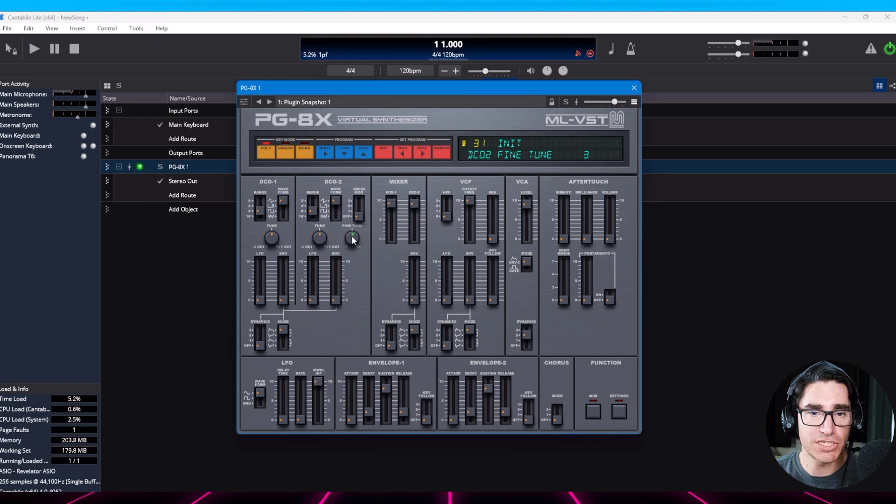
{"action": "scroll", "coordinate": [351, 235], "scroll_direction": "up", "scroll_amount": 3}
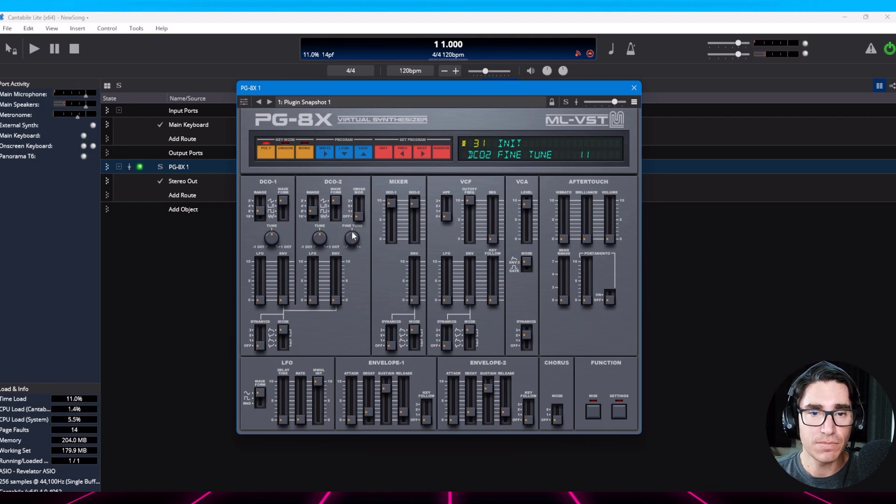
{"action": "scroll", "coordinate": [352, 236], "scroll_direction": "up", "scroll_amount": 4}
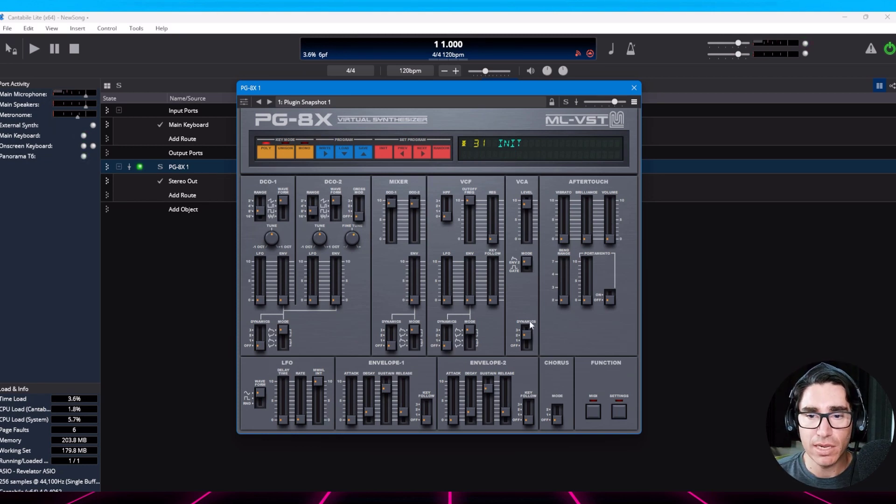
Switch the VCA dynamics off and raise Envelope-2's attack and release to roughly halfway
{"action": "mouse_move", "coordinate": [525, 335]}
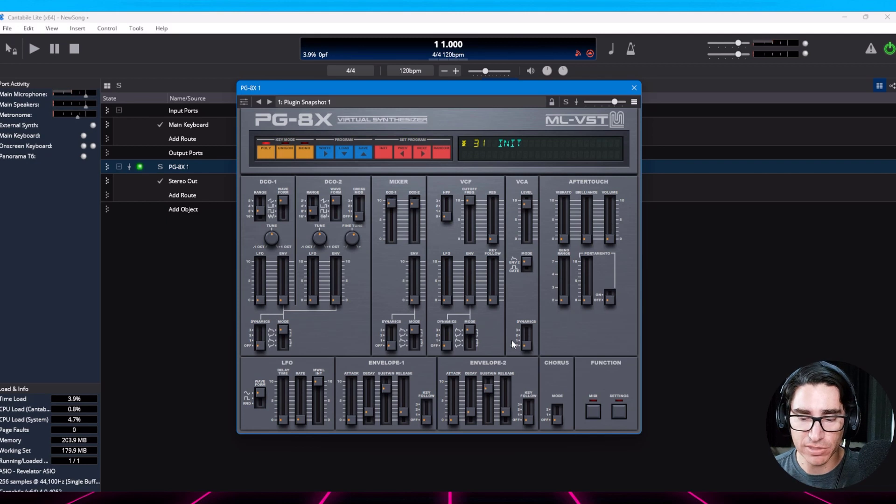
{"action": "left_click_drag", "start_coordinate": [453, 420], "coordinate": [452, 396]}
{"action": "left_click_drag", "start_coordinate": [505, 412], "coordinate": [505, 390]}
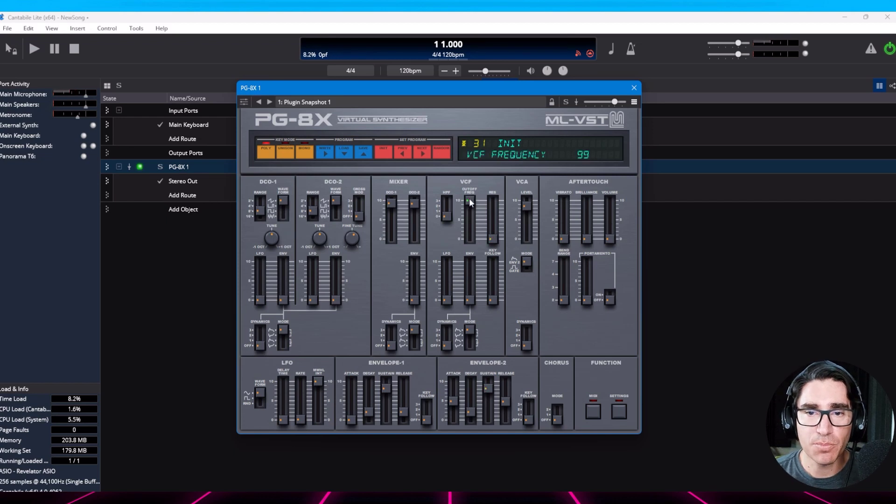
Set the VCF cutoff frequency to 49, the VCF envelope amount to 19 and the VCF key follow to 35
{"action": "left_click_drag", "start_coordinate": [468, 198], "coordinate": [466, 227]}
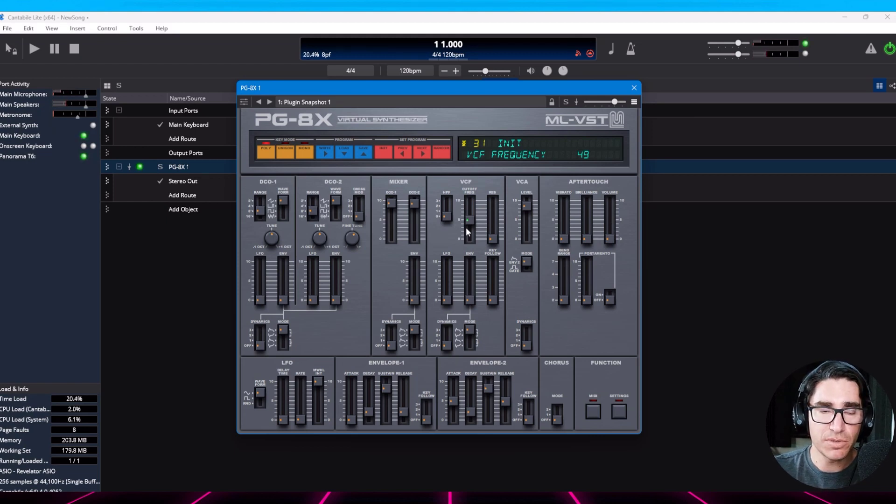
{"action": "left_click", "coordinate": [446, 219]}
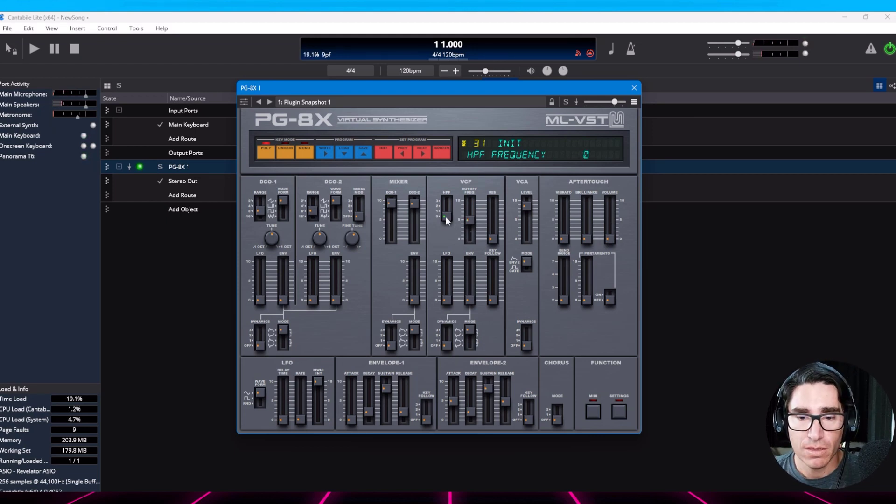
{"action": "left_click", "coordinate": [469, 297]}
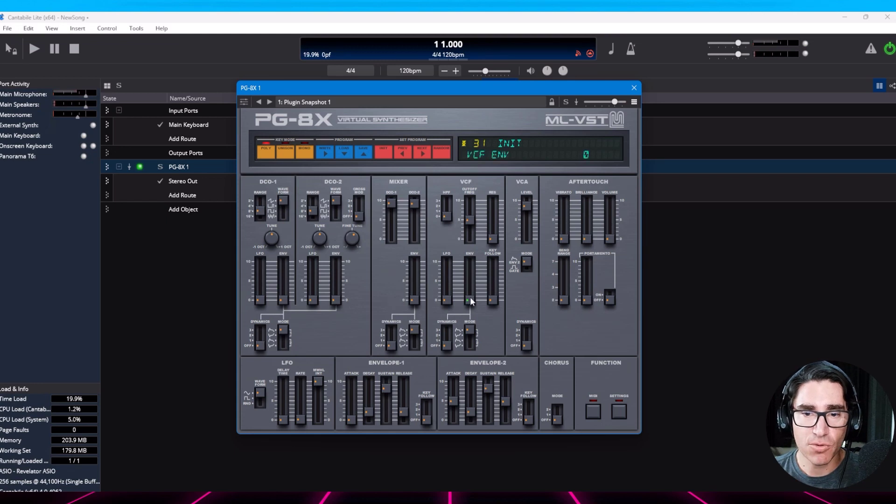
{"action": "left_click_drag", "start_coordinate": [469, 297], "coordinate": [467, 286]}
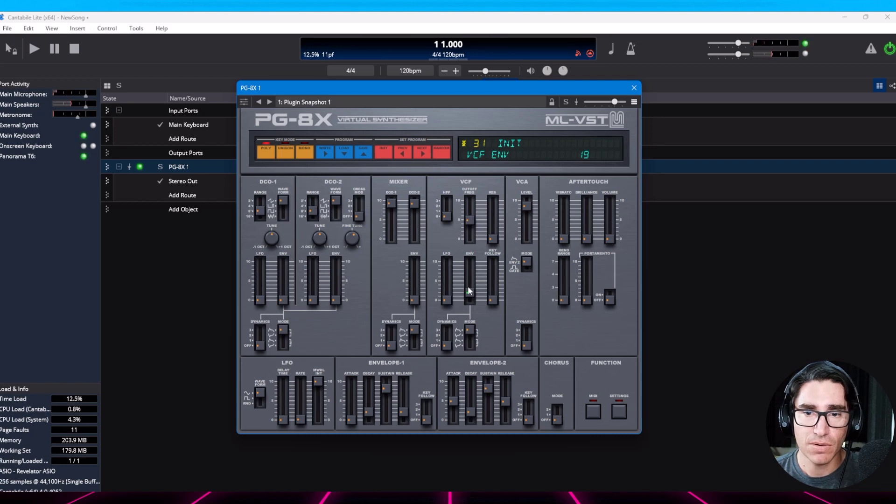
{"action": "left_click_drag", "start_coordinate": [495, 299], "coordinate": [490, 273]}
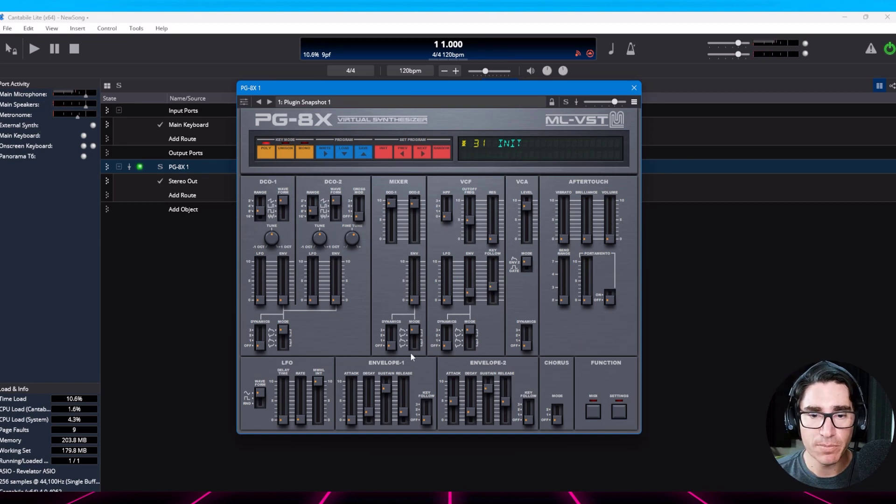
Try a different VCF envelope mode and return the switch to 1 UP
{"action": "mouse_move", "coordinate": [352, 408]}
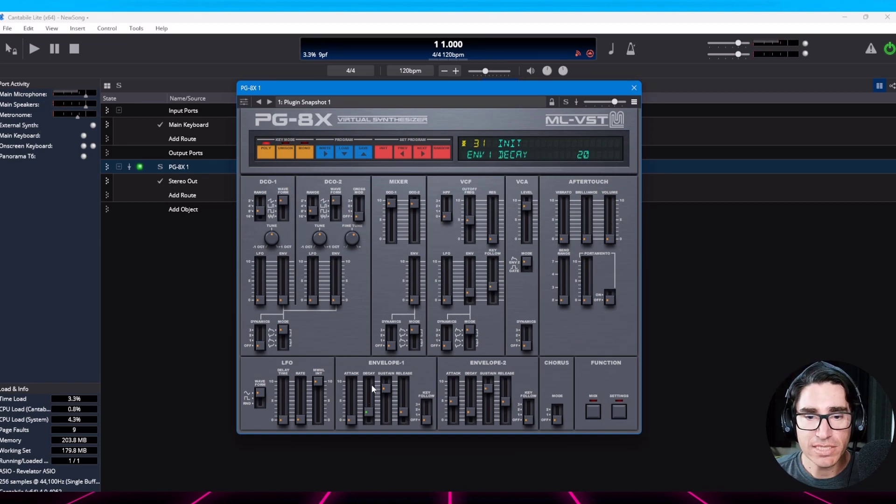
{"action": "mouse_move", "coordinate": [474, 394]}
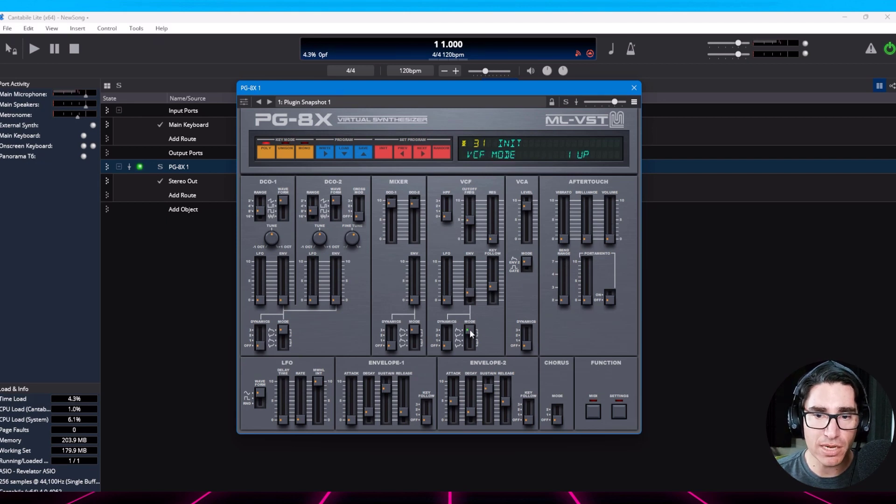
{"action": "left_click_drag", "start_coordinate": [469, 327], "coordinate": [466, 347]}
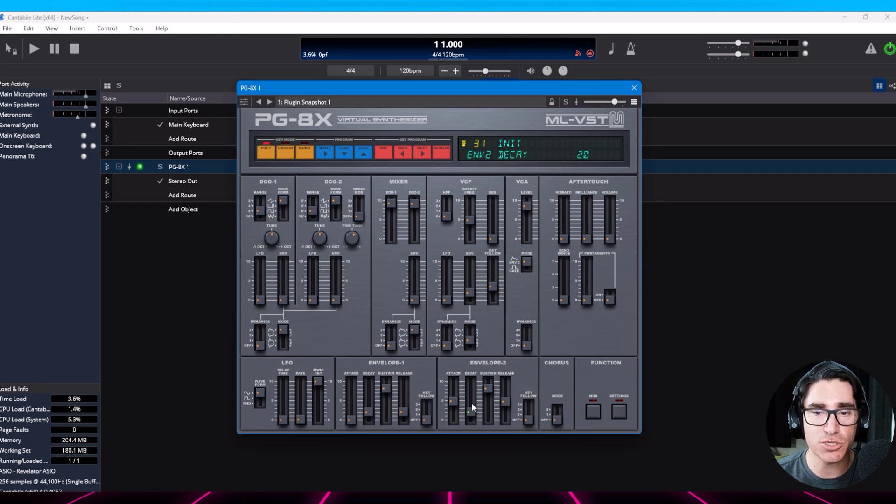
{"action": "left_click_drag", "start_coordinate": [469, 339], "coordinate": [471, 315]}
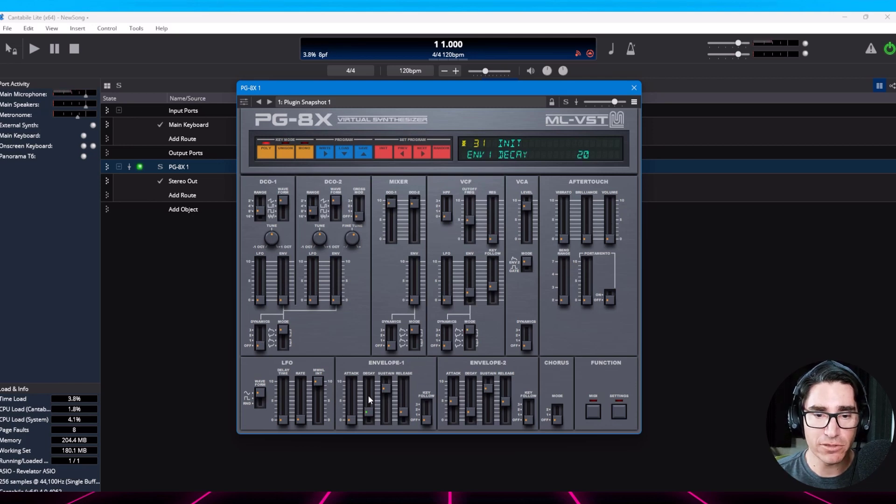
Raise Envelope-1's attack and release to roughly halfway and set its sustain to 88
{"action": "left_click_drag", "start_coordinate": [350, 417], "coordinate": [348, 390]}
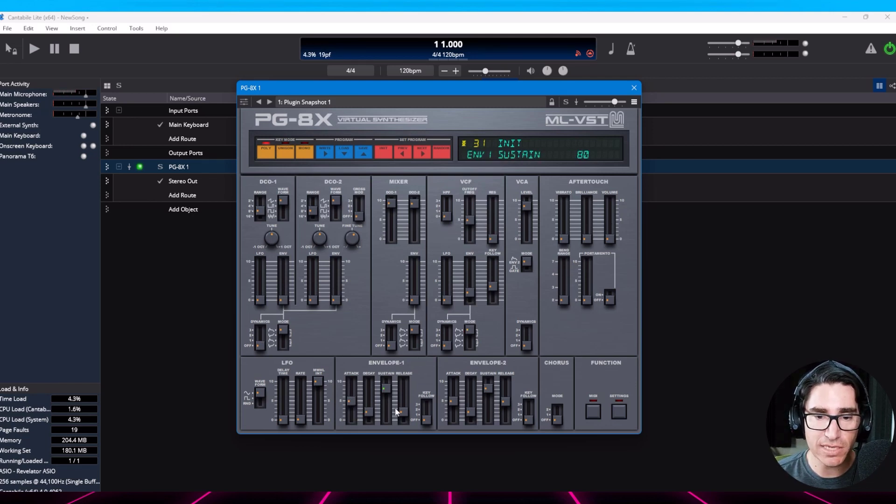
{"action": "left_click_drag", "start_coordinate": [404, 410], "coordinate": [404, 395]}
{"action": "left_click", "coordinate": [387, 388]}
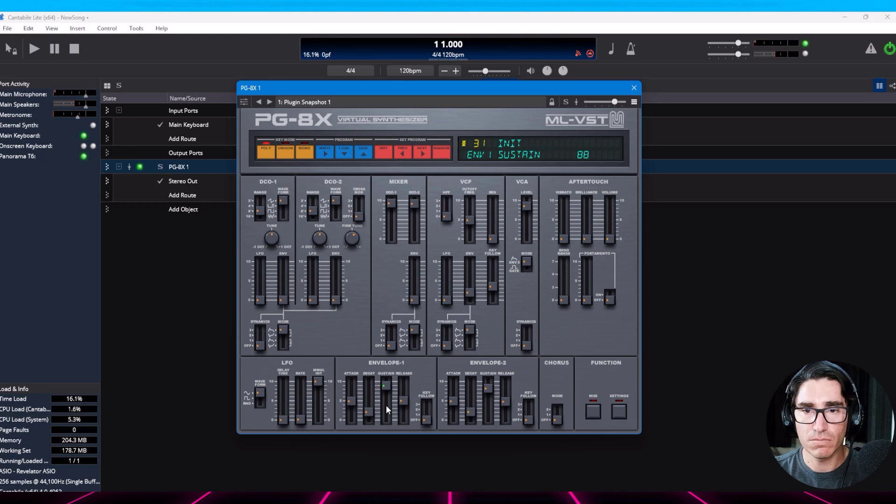
{"action": "mouse_move", "coordinate": [528, 207]}
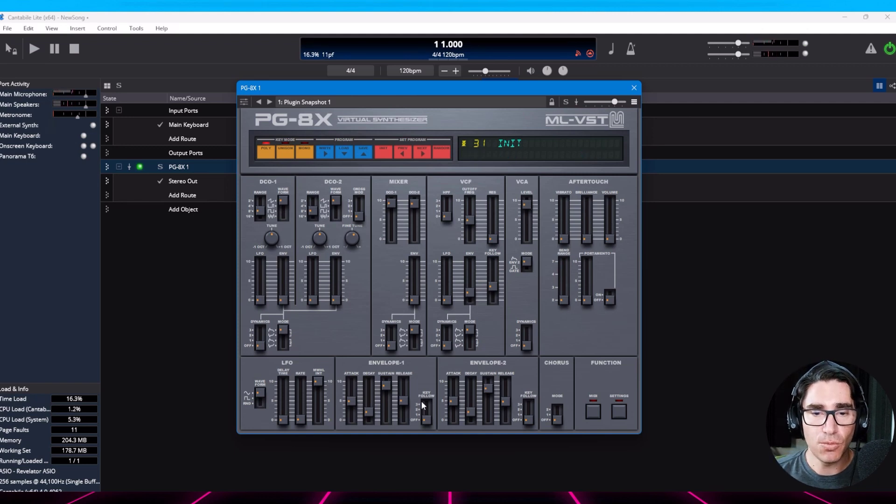
Set Envelope-1's attack to 67 and raise its release slightly above halfway
{"action": "mouse_move", "coordinate": [385, 393]}
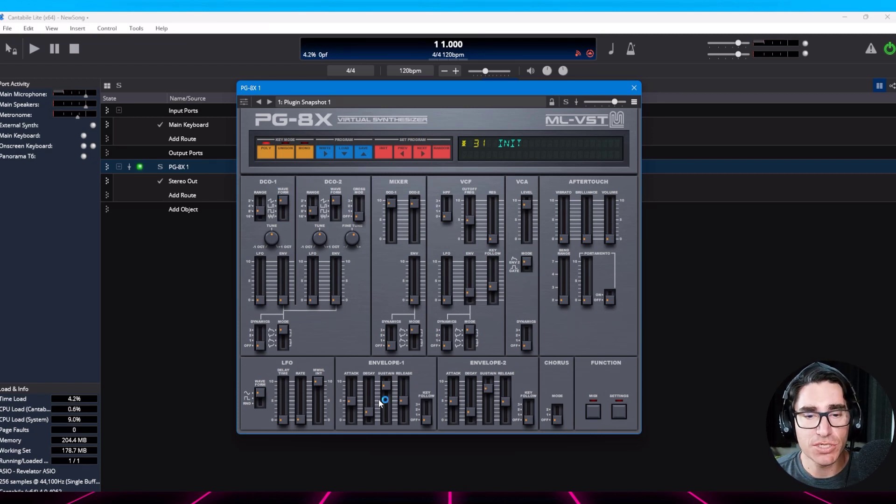
{"action": "mouse_move", "coordinate": [351, 404]}
{"action": "left_click_drag", "start_coordinate": [351, 402], "coordinate": [350, 395]}
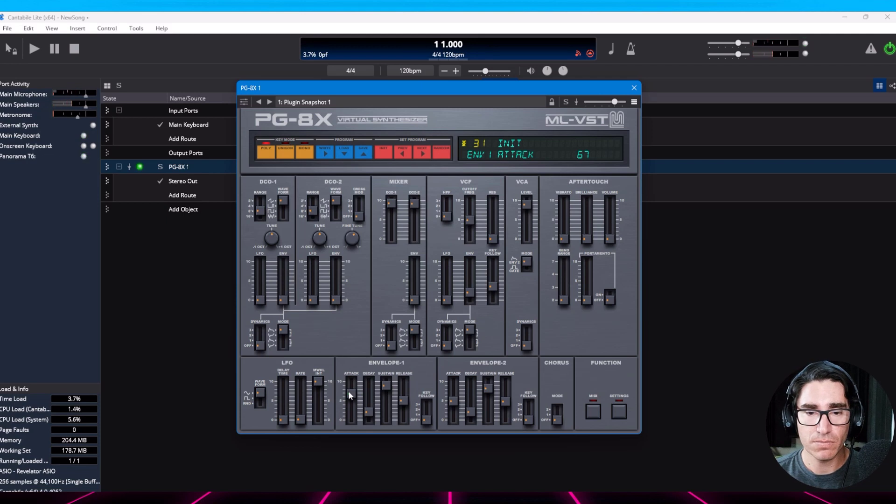
{"action": "left_click_drag", "start_coordinate": [402, 399], "coordinate": [401, 394]}
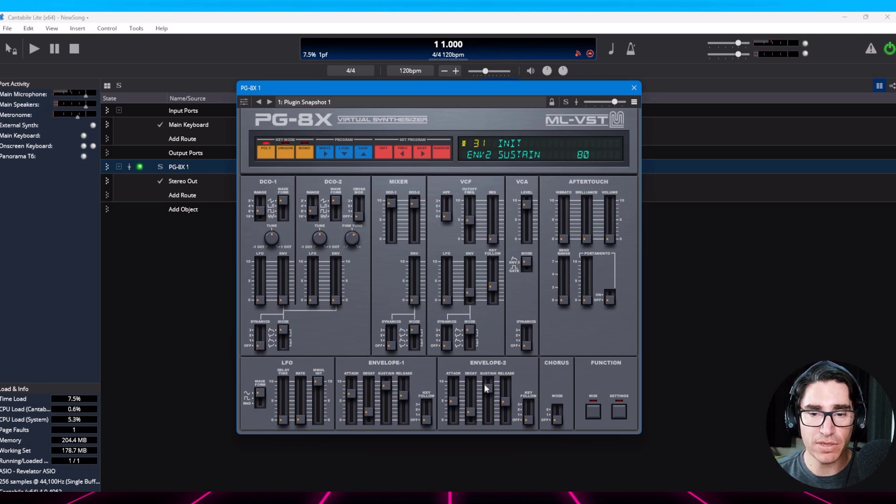
Raise Envelope-2's release slightly above halfway and increase the VCF key follow a little
{"action": "left_click_drag", "start_coordinate": [509, 399], "coordinate": [506, 393]}
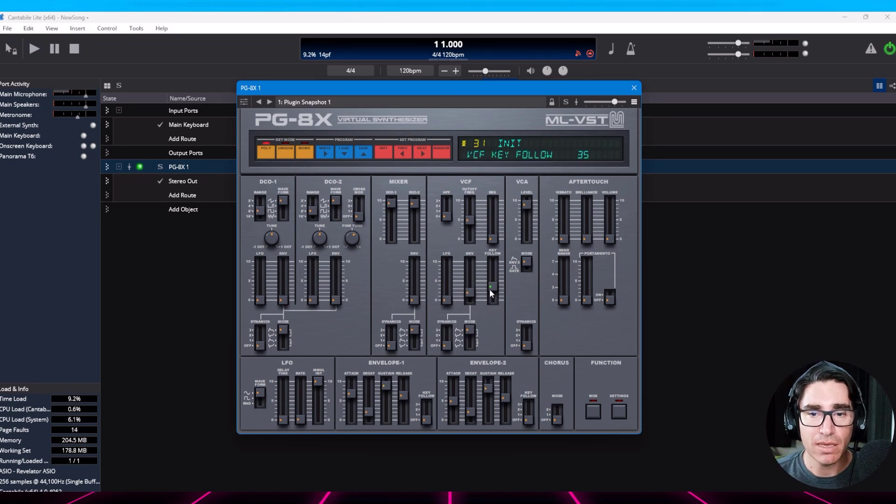
{"action": "left_click_drag", "start_coordinate": [489, 289], "coordinate": [490, 287]}
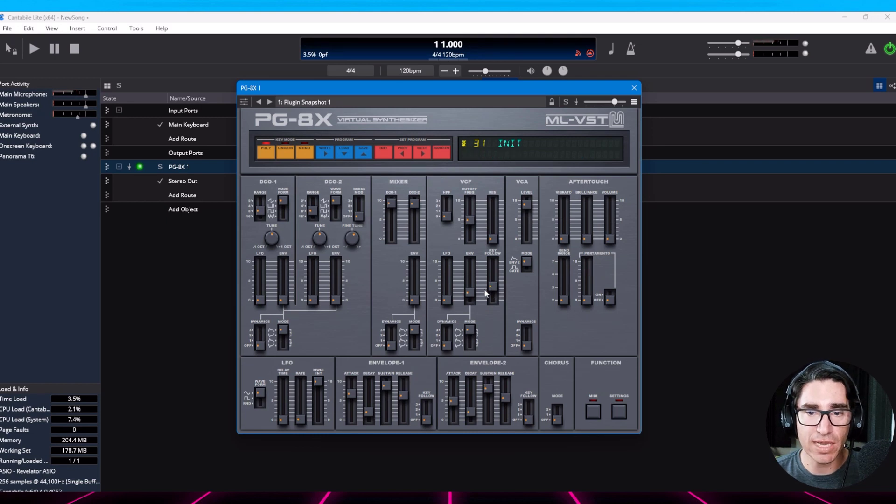
{"action": "left_click_drag", "start_coordinate": [490, 289], "coordinate": [491, 286]}
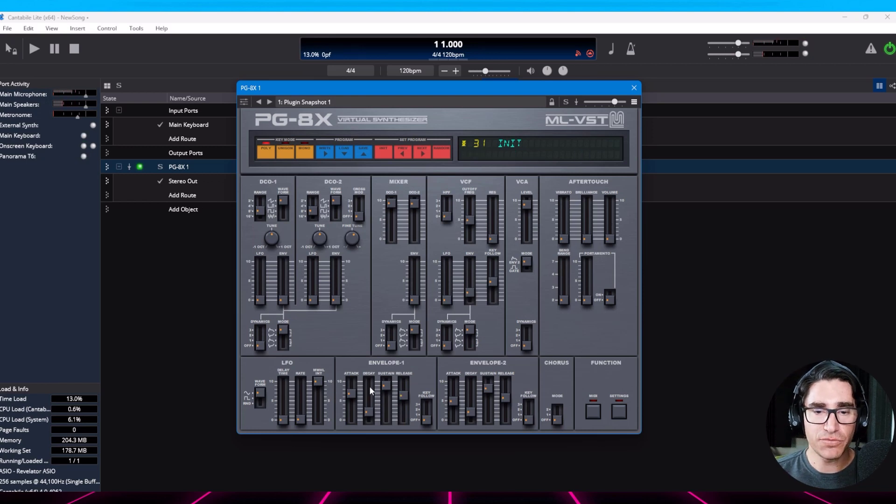
Set Envelope-1's sustain to 44 and lower its attack to roughly halfway
{"action": "mouse_move", "coordinate": [382, 389]}
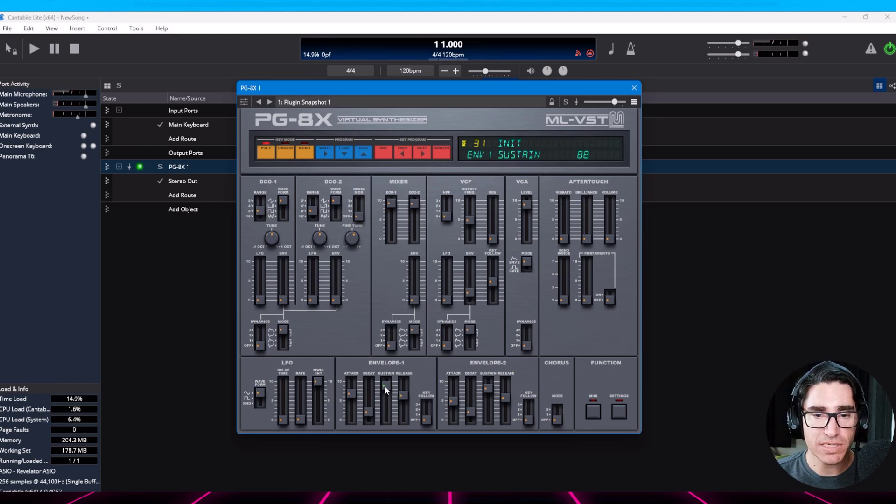
{"action": "left_click_drag", "start_coordinate": [384, 392], "coordinate": [384, 441]}
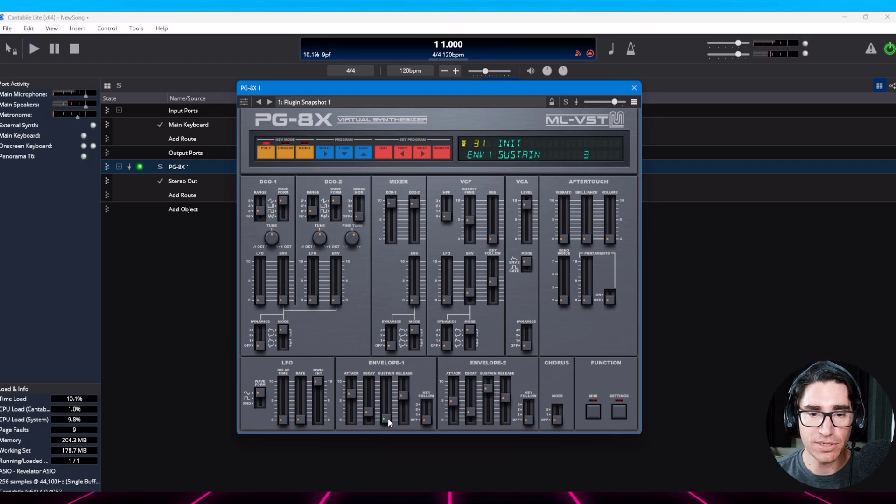
{"action": "left_click_drag", "start_coordinate": [387, 418], "coordinate": [387, 396]}
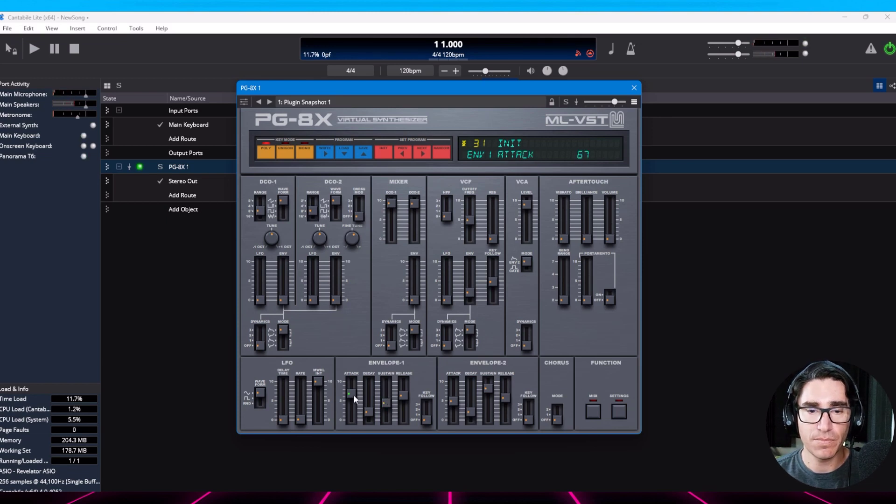
{"action": "left_click_drag", "start_coordinate": [353, 394], "coordinate": [349, 404]}
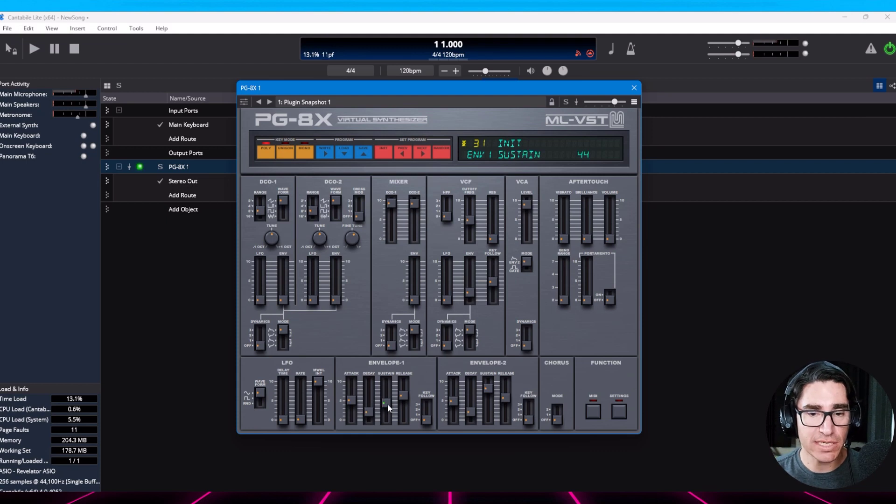
Raise Envelope-1's sustain close to maximum, at 96, and set its decay to 39
{"action": "left_click_drag", "start_coordinate": [387, 404], "coordinate": [389, 379]}
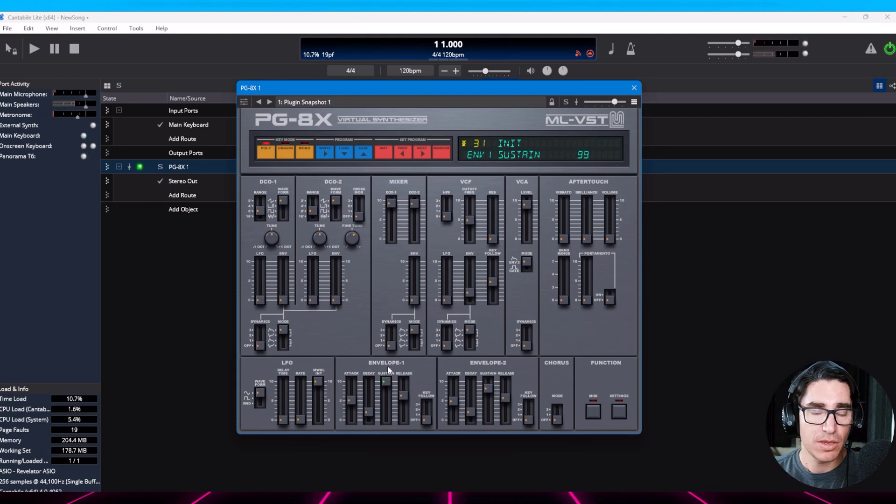
{"action": "mouse_move", "coordinate": [369, 394]}
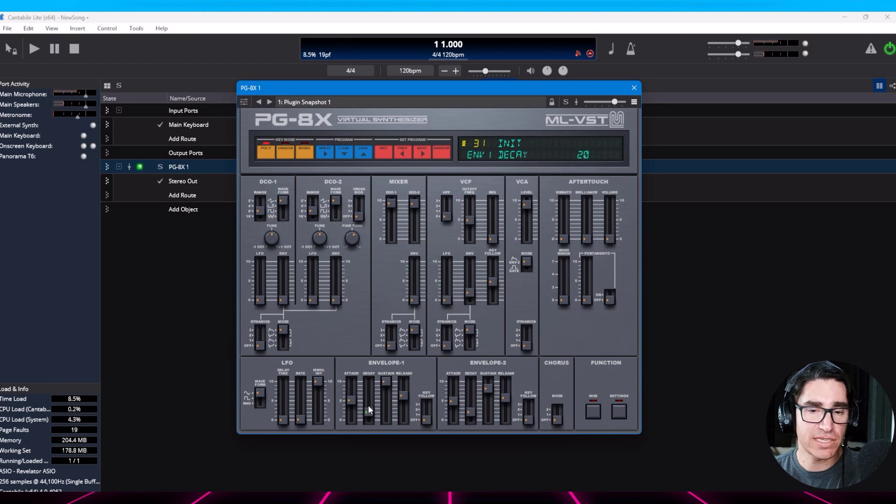
{"action": "left_click_drag", "start_coordinate": [371, 407], "coordinate": [366, 394]}
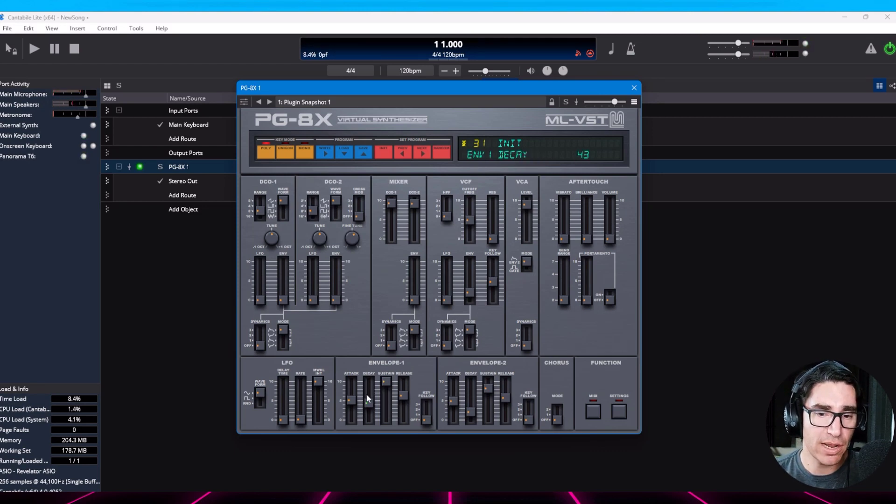
{"action": "mouse_move", "coordinate": [391, 374]}
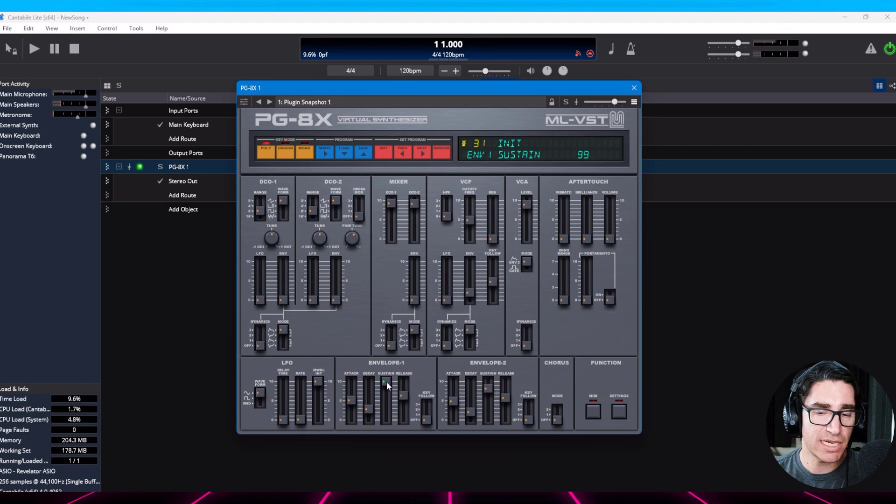
{"action": "mouse_move", "coordinate": [365, 401]}
{"action": "left_click_drag", "start_coordinate": [366, 401], "coordinate": [369, 399]}
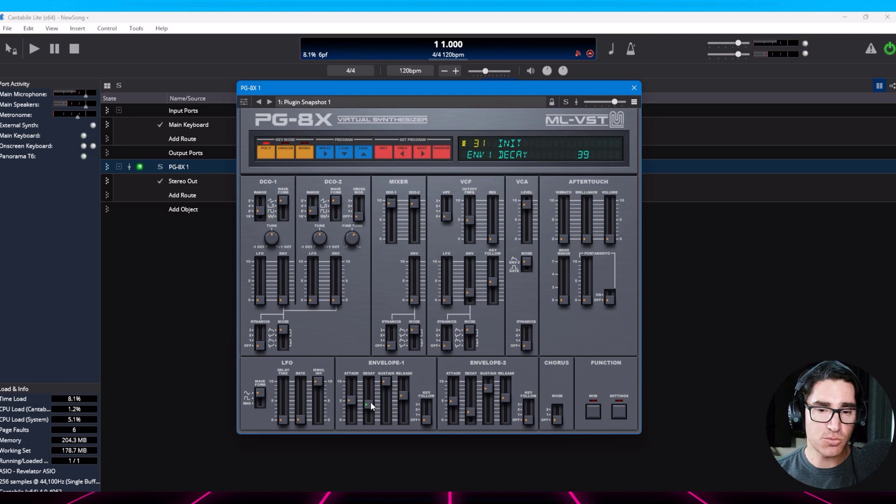
{"action": "left_click", "coordinate": [388, 382]}
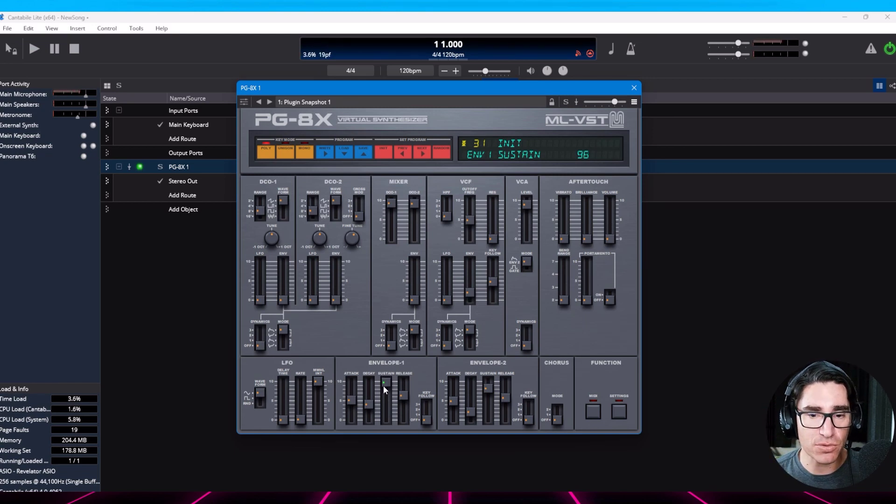
Lower Envelope-1's sustain to roughly halfway and try its decay at 15 and at 46
{"action": "left_click_drag", "start_coordinate": [384, 387], "coordinate": [383, 404]}
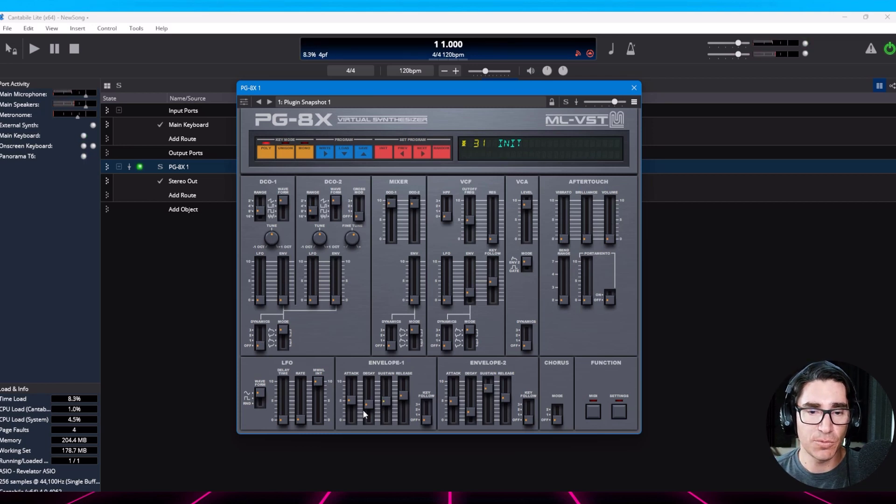
{"action": "mouse_move", "coordinate": [372, 409]}
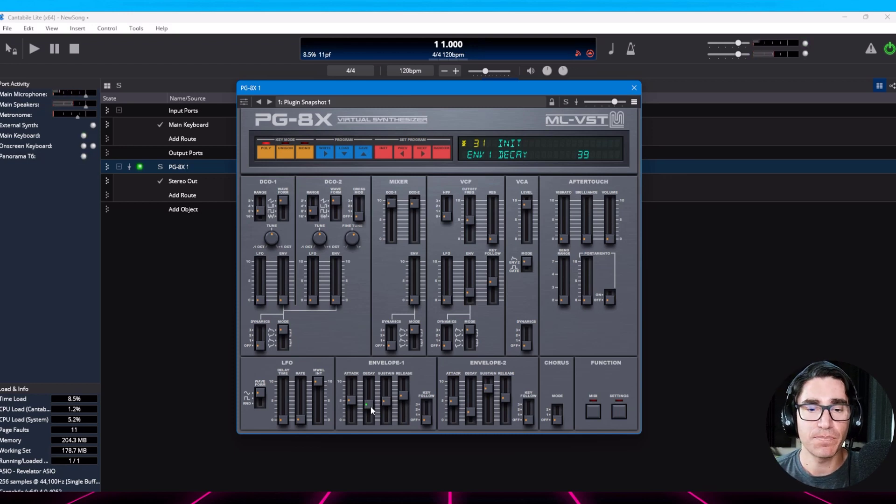
{"action": "mouse_move", "coordinate": [370, 406]}
{"action": "left_mouse_down"}
{"action": "mouse_move", "coordinate": [369, 426]}
{"action": "mouse_move", "coordinate": [369, 419]}
{"action": "left_mouse_up"}
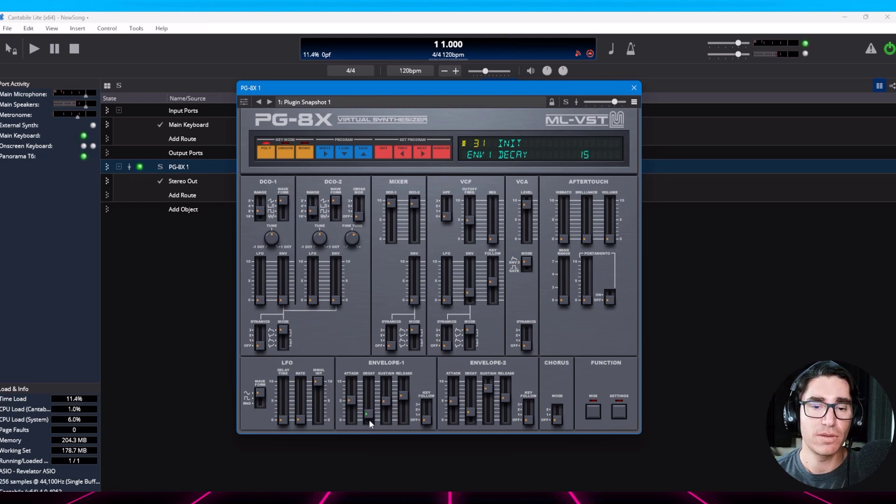
{"action": "left_click_drag", "start_coordinate": [369, 421], "coordinate": [366, 402]}
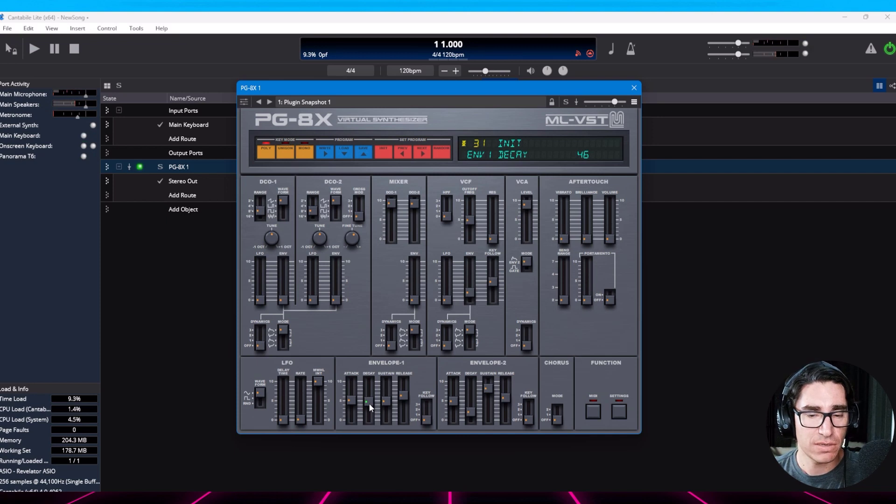
Raise Envelope-1's decay to about 76 and switch the chorus on in mode 1
{"action": "left_click_drag", "start_coordinate": [368, 403], "coordinate": [368, 387]}
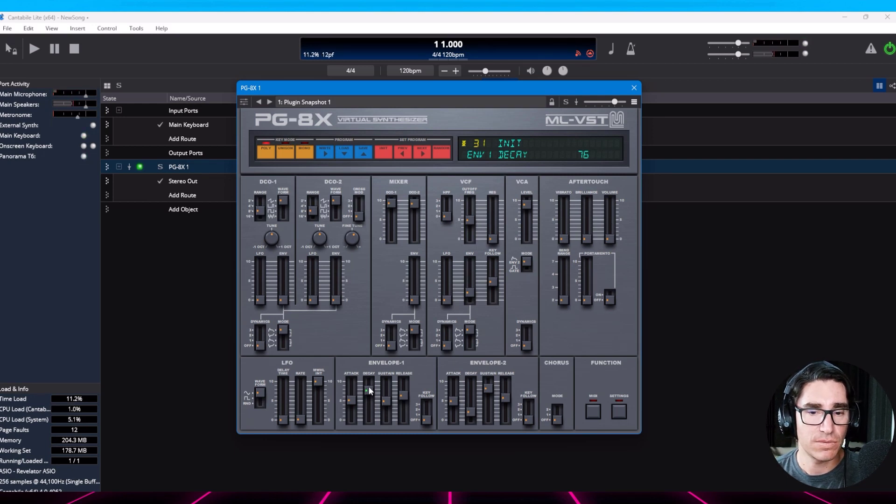
{"action": "left_click_drag", "start_coordinate": [368, 386], "coordinate": [367, 388]}
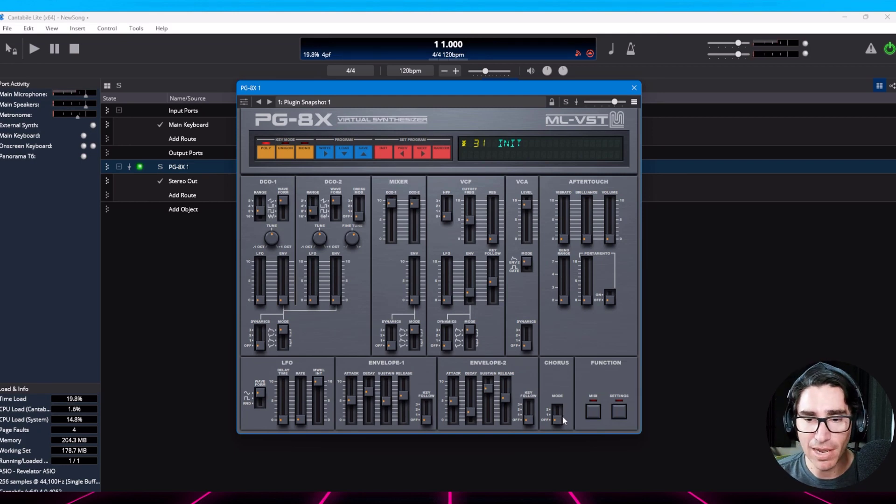
{"action": "left_click_drag", "start_coordinate": [561, 416], "coordinate": [557, 412]}
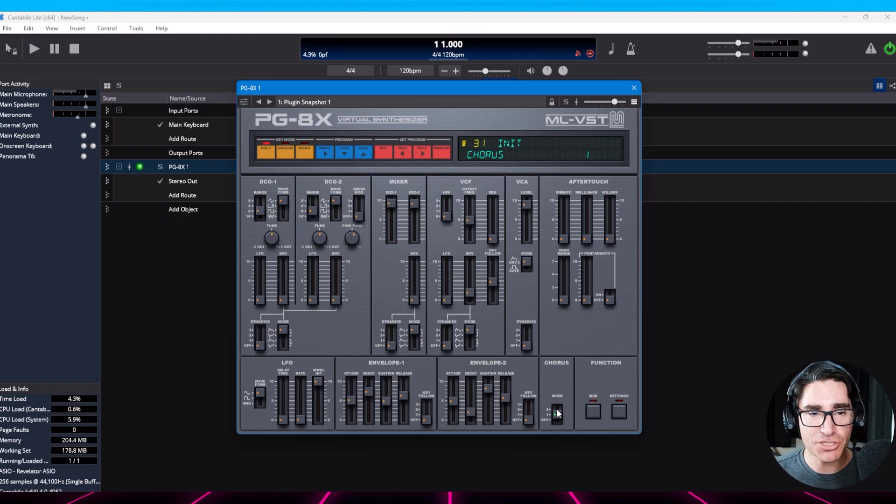